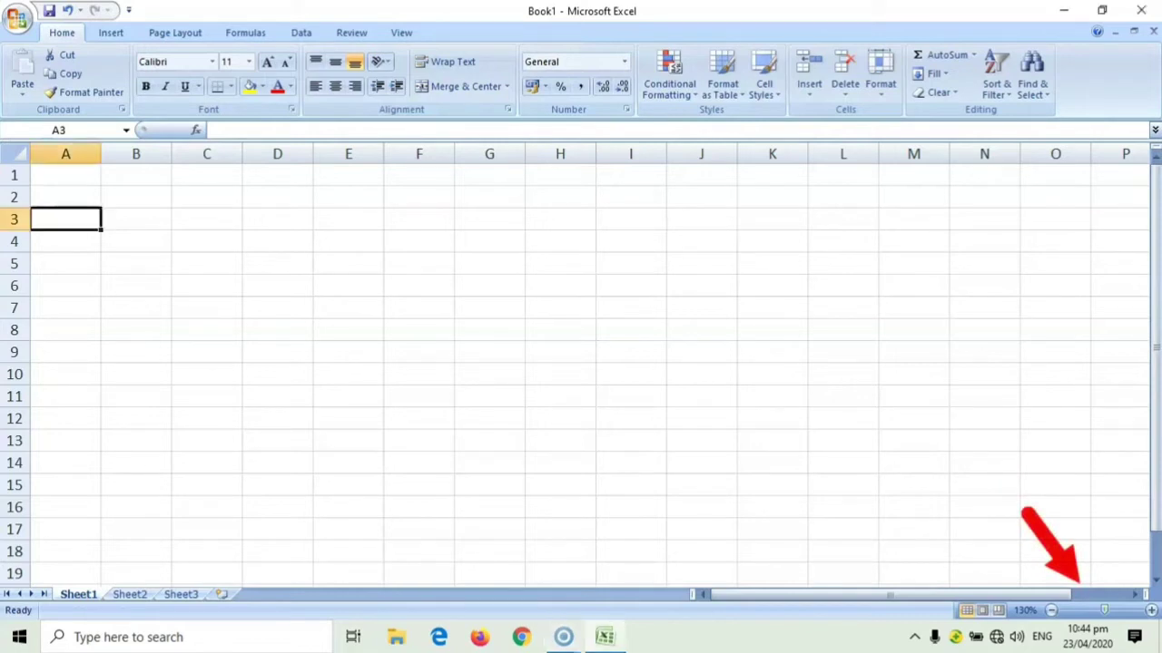
pyautogui.moveTo(1103, 611); pyautogui.dragTo(1116, 611)
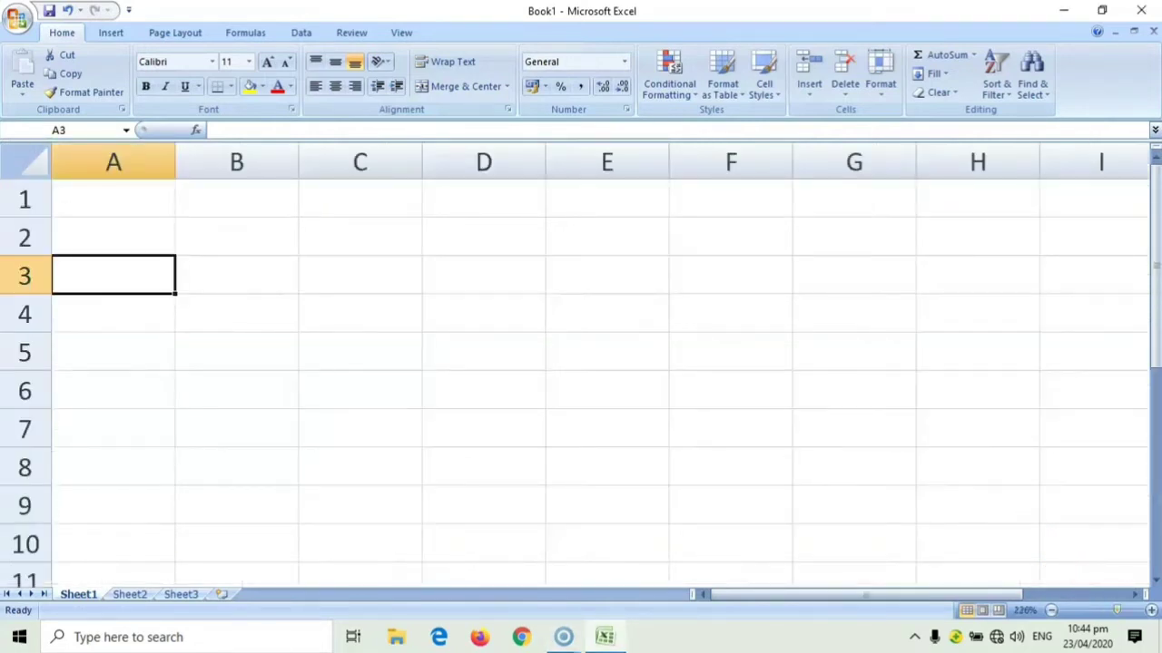
pyautogui.click(484, 162)
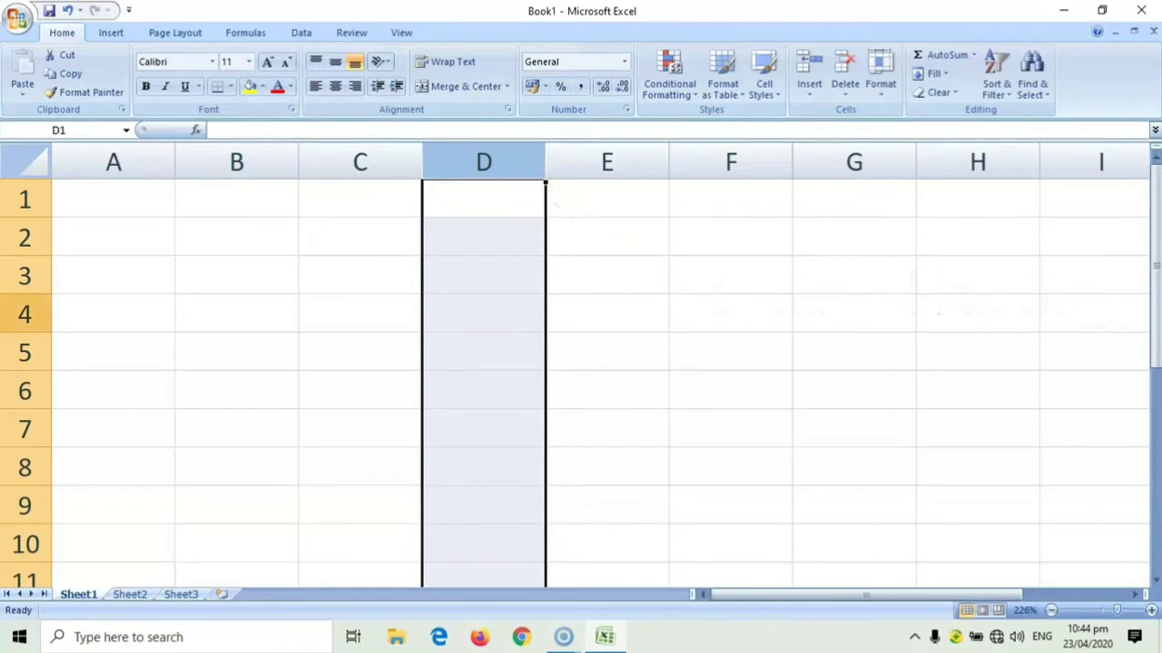
pyautogui.click(113, 314)
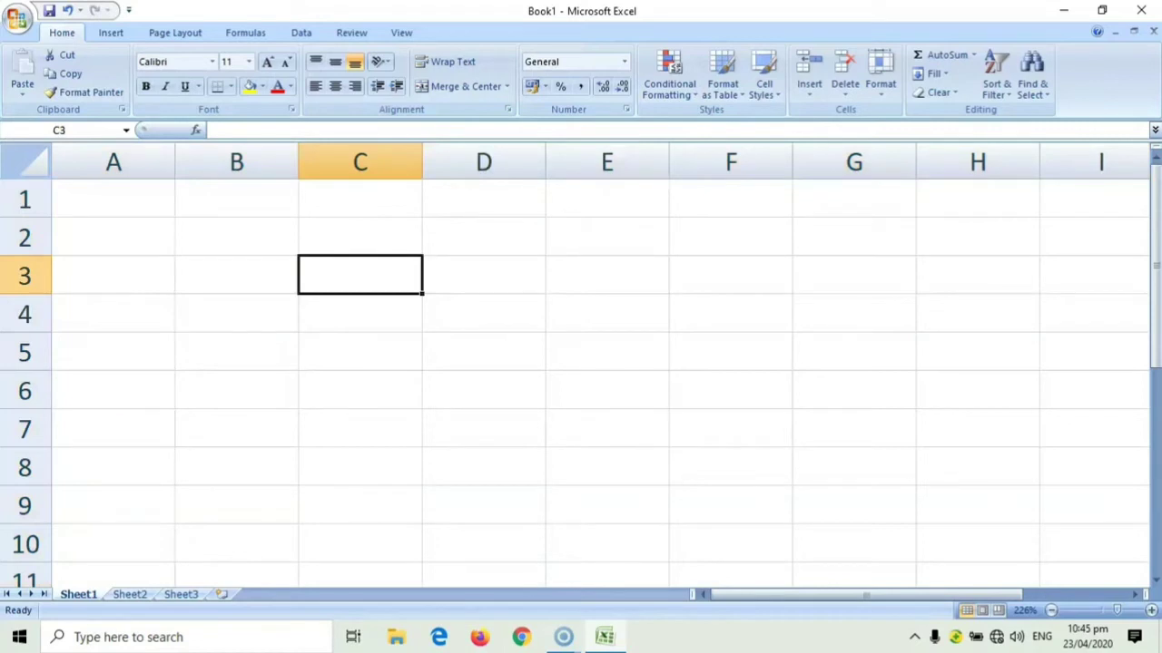
pyautogui.click(236, 313)
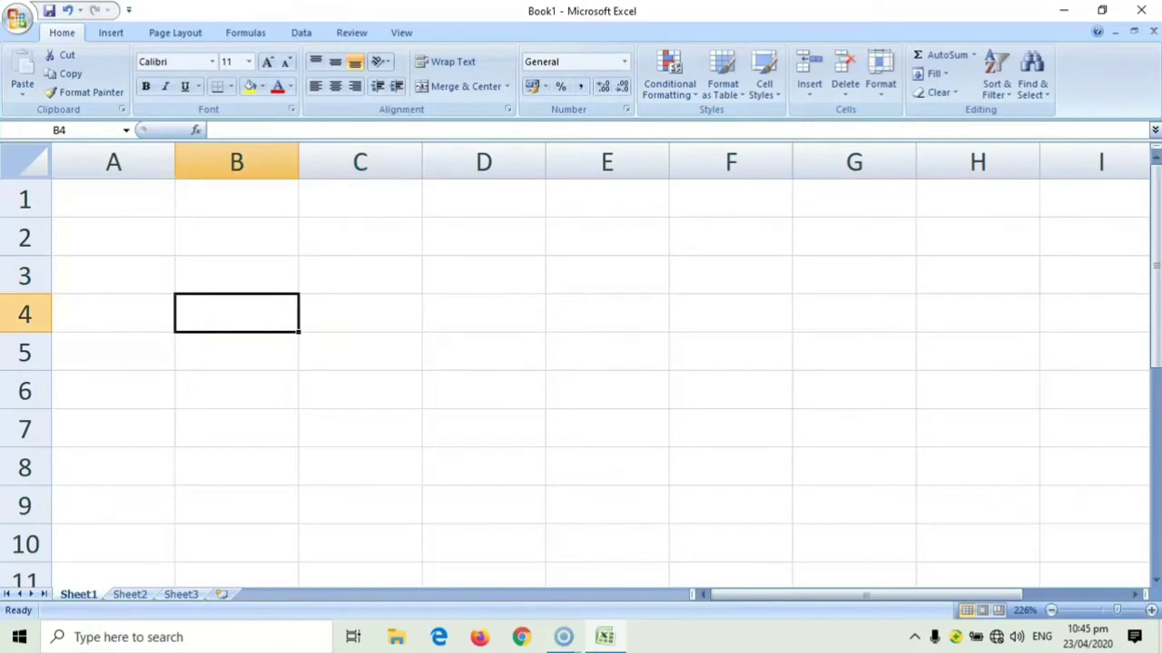
pyautogui.click(113, 199)
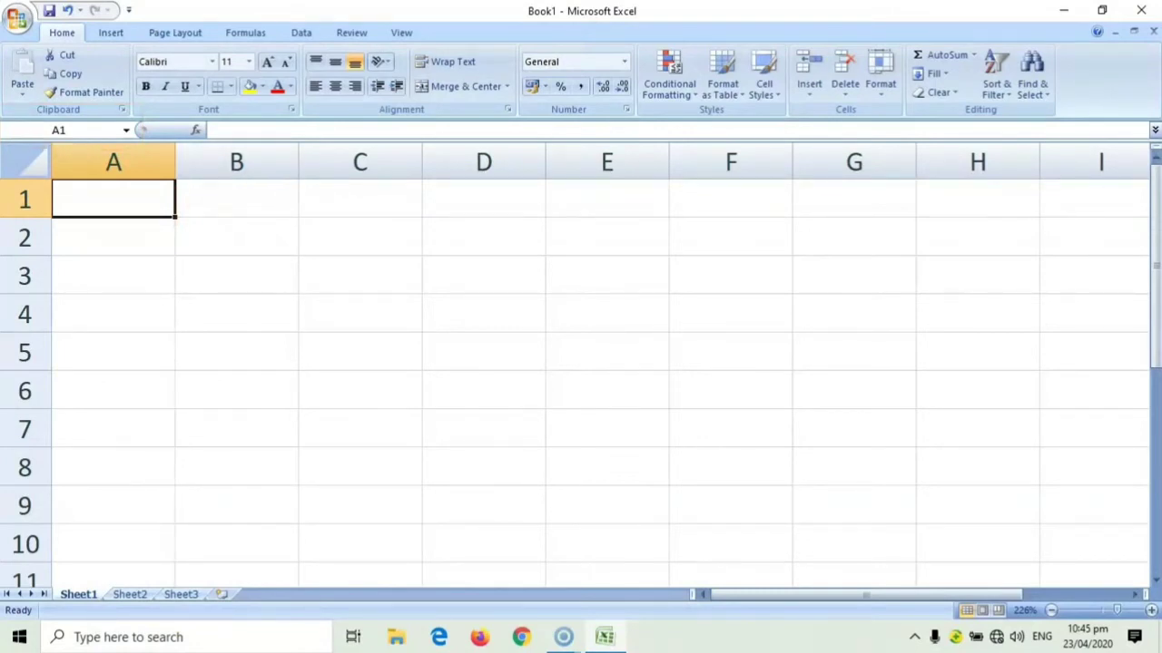
pyautogui.click(359, 275)
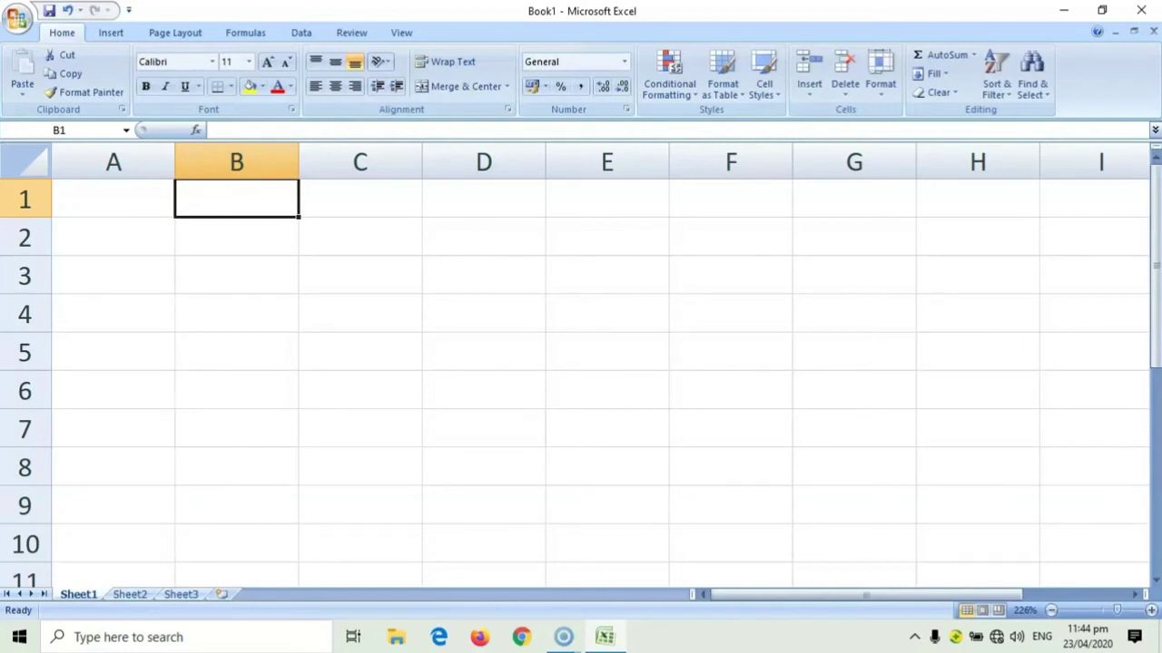
# Enter the heading Savings in B1 and list January, February and March in B2 to B4
pyautogui.write('Savings')
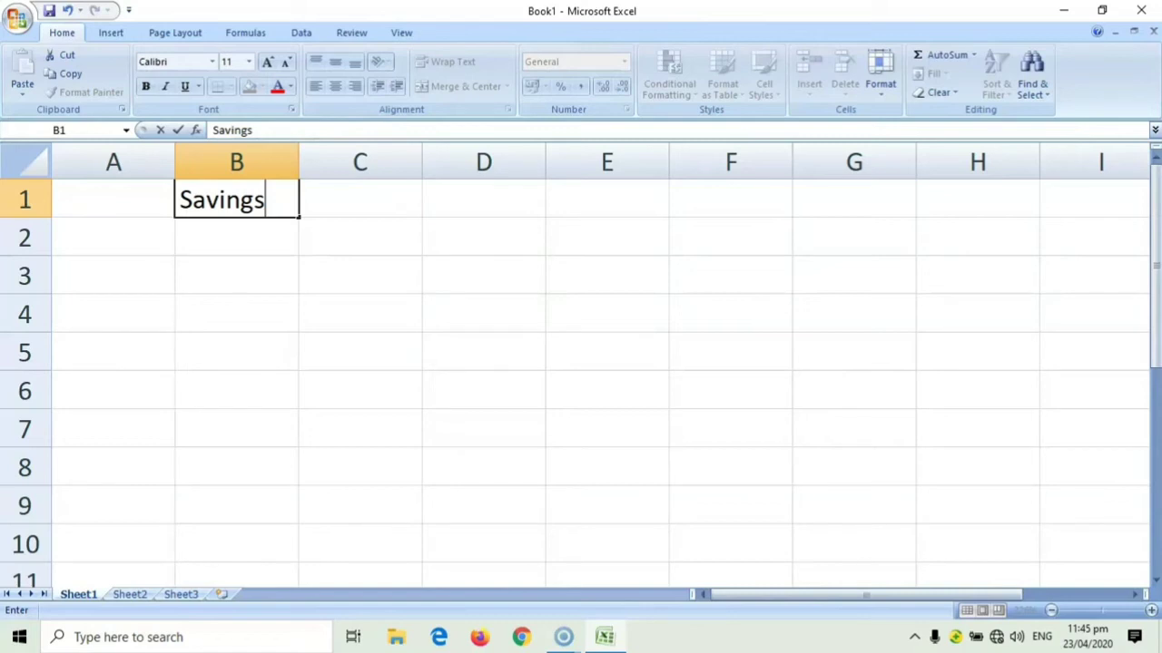
pyautogui.press('Return')
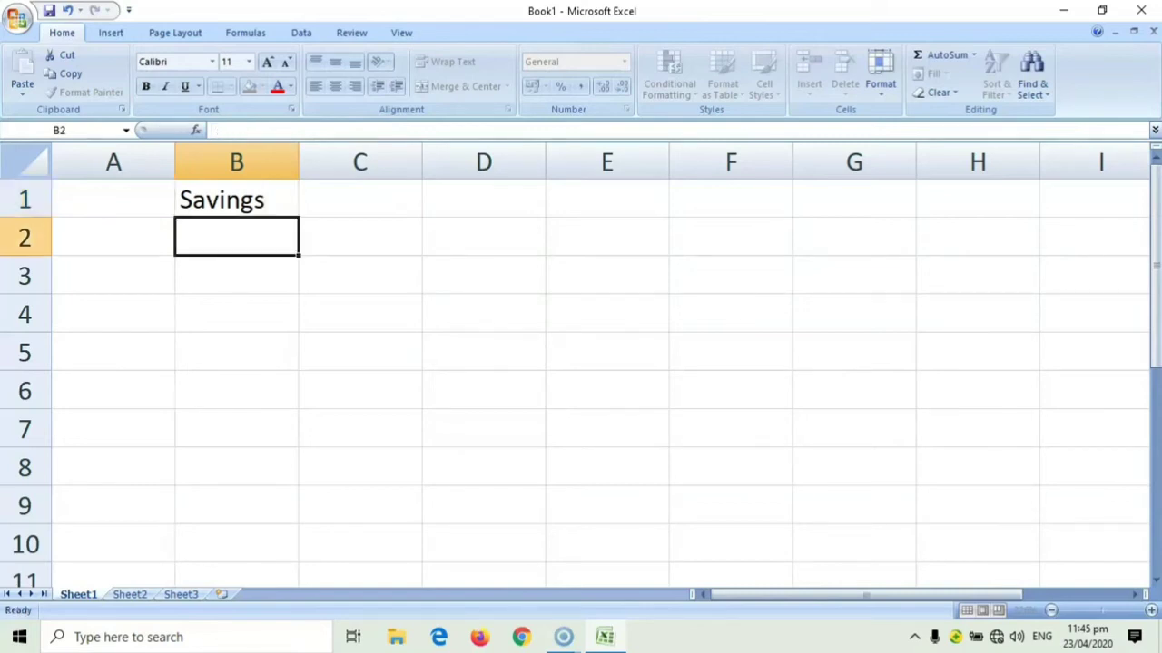
pyautogui.write('January')
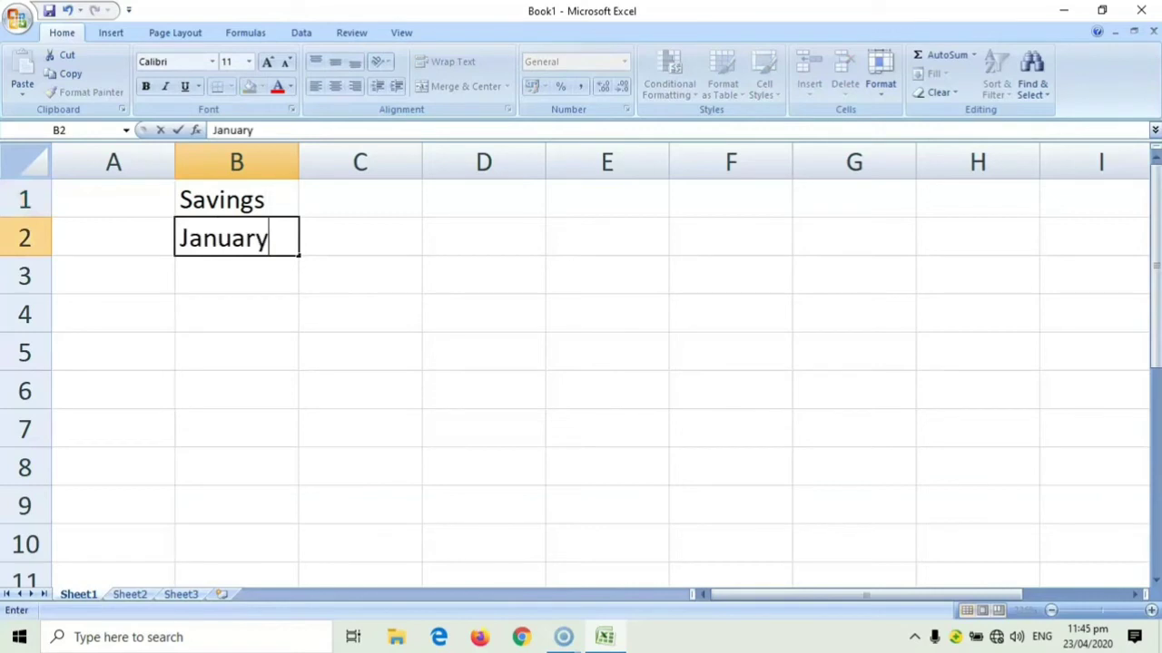
pyautogui.press('Return')
pyautogui.write('February')
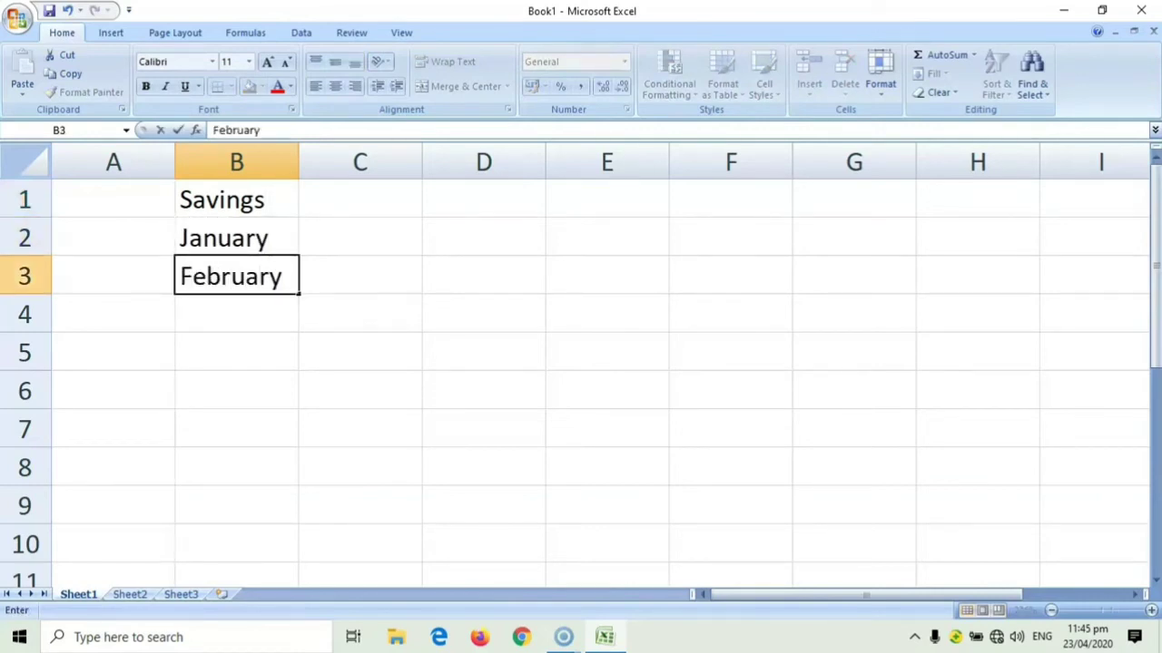
pyautogui.press('Return')
pyautogui.write('March')
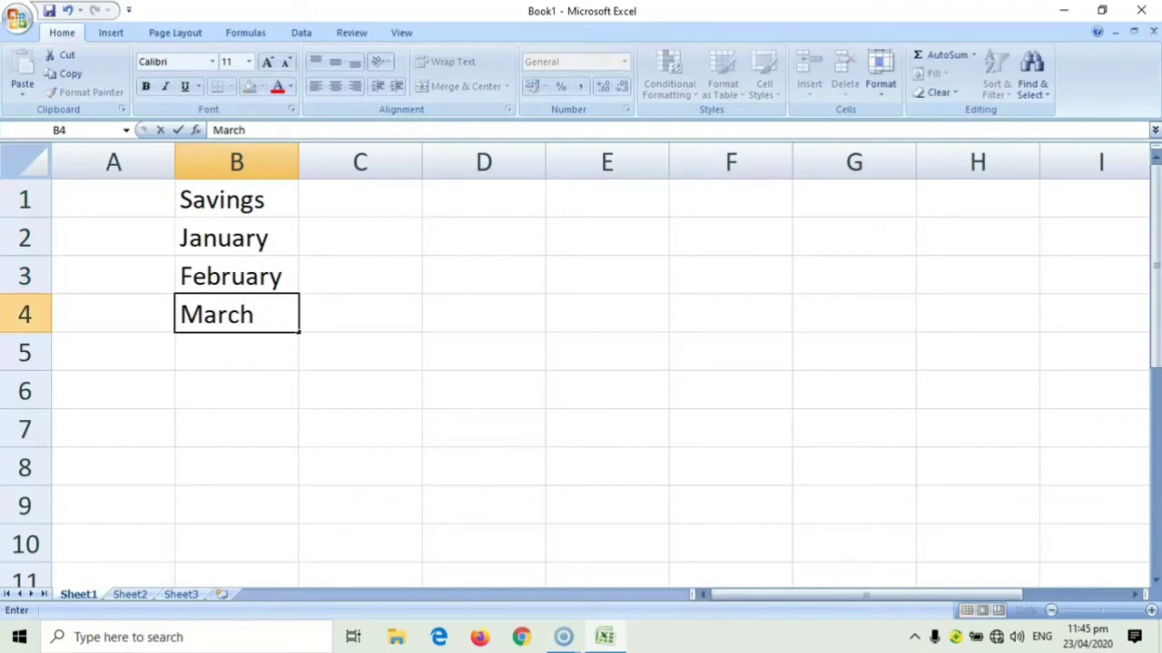
pyautogui.click(360, 237)
# Enter the heading Amount in cell C1, beside the Savings heading
pyautogui.click(359, 199)
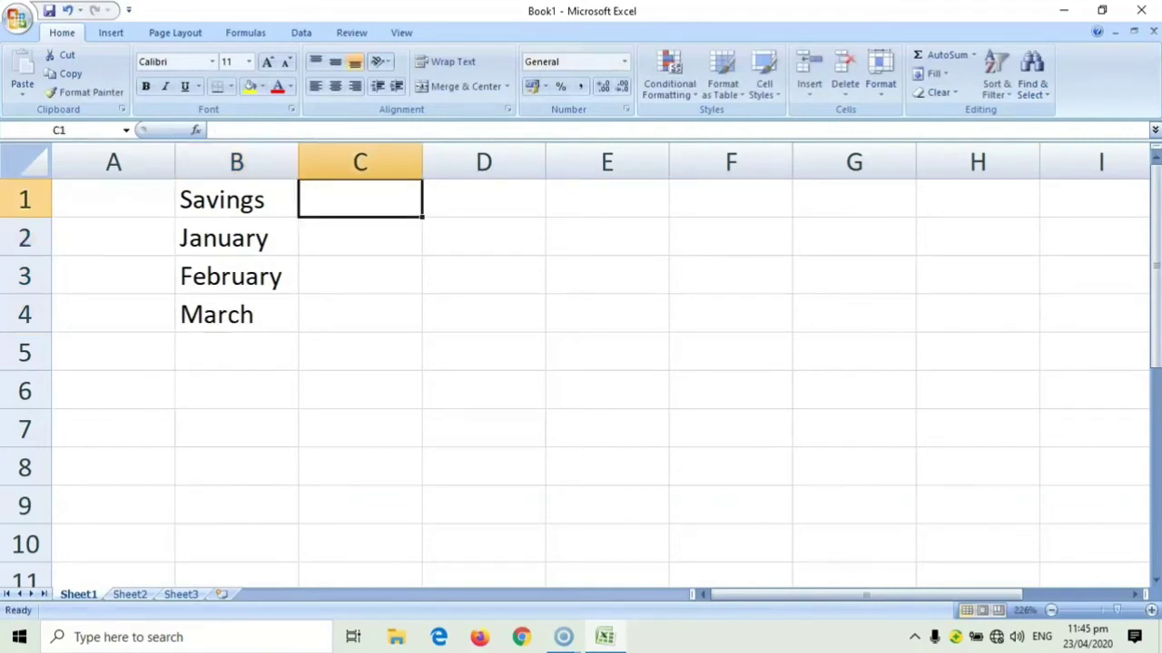
pyautogui.write('Amount')
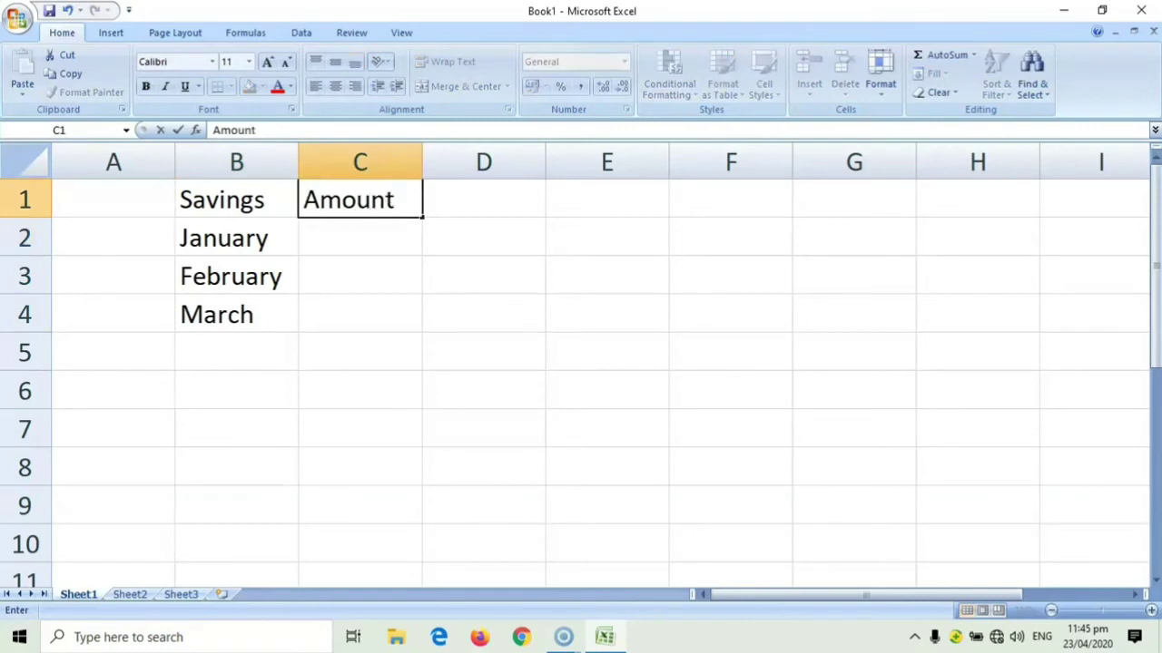
pyautogui.click(359, 275)
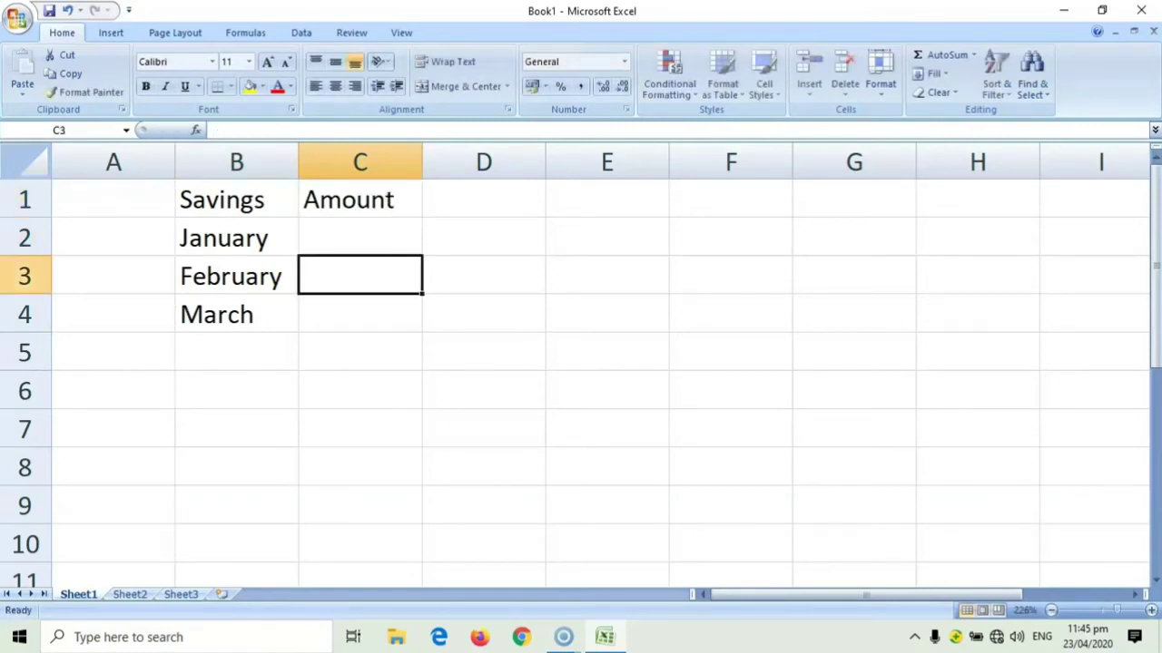
pyautogui.click(483, 275)
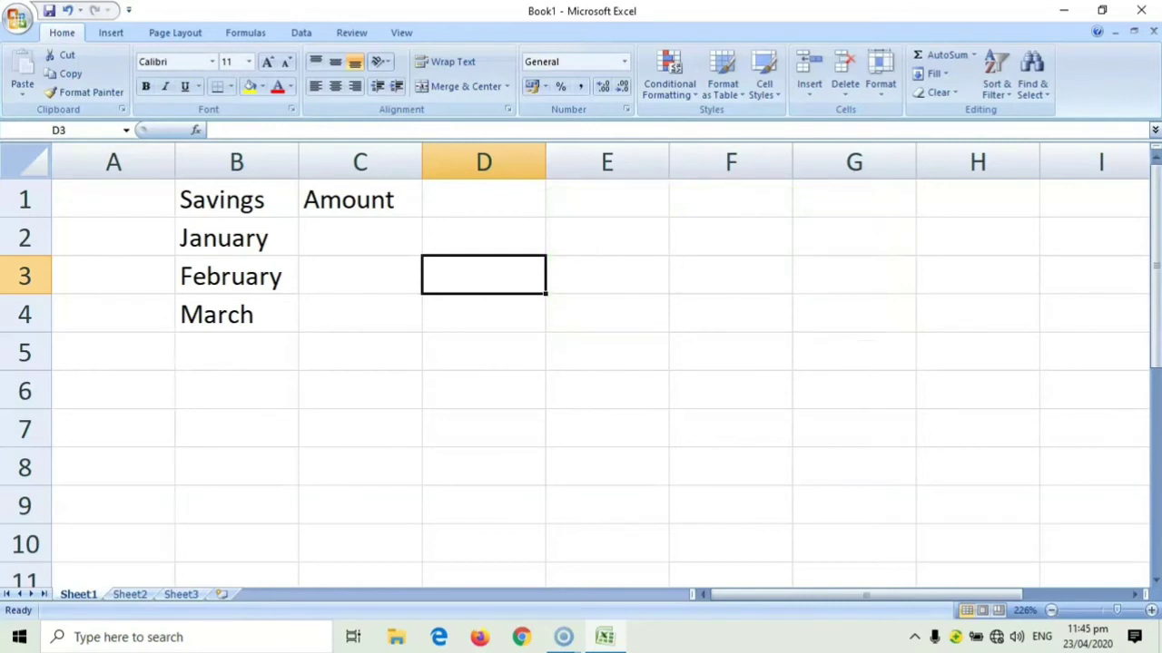
# Fill in the monthly amounts in C2 to C4: 185 for January, 220 for February and 165 for March
pyautogui.click(361, 237)
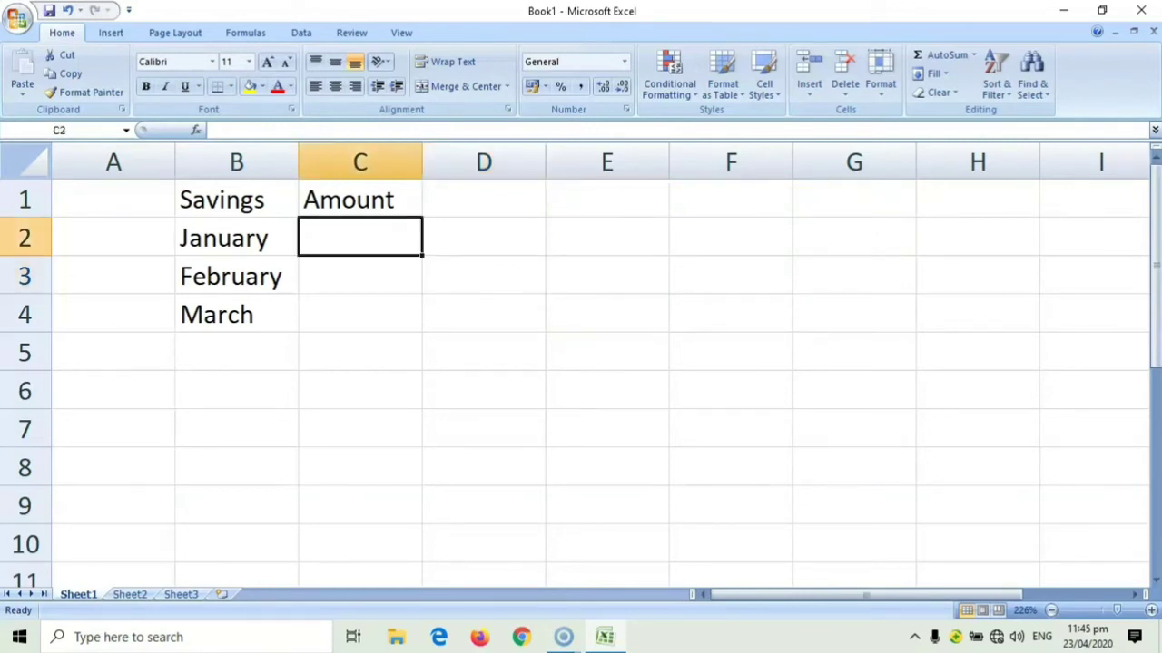
pyautogui.write('185')
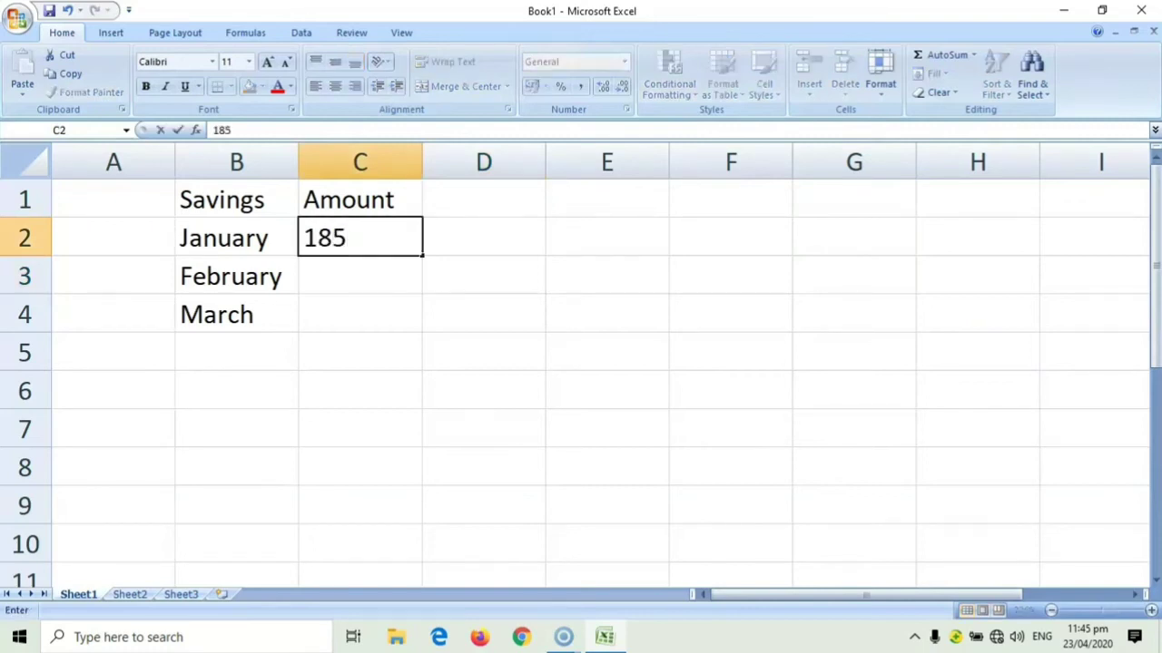
pyautogui.press('Return')
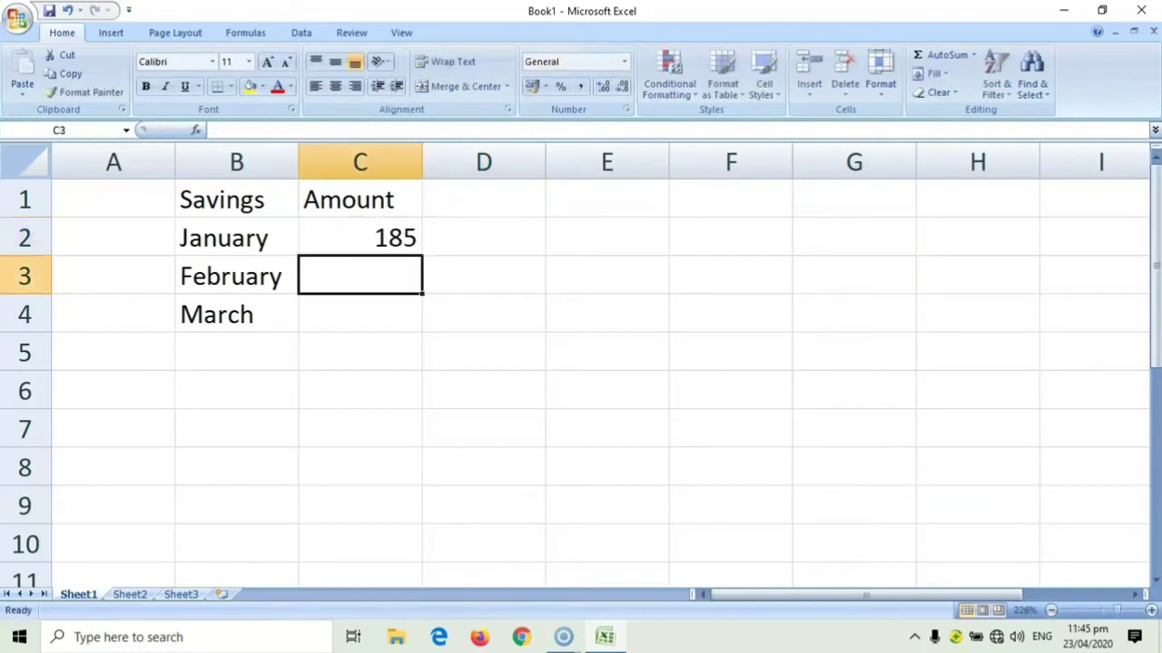
pyautogui.write('220')
pyautogui.press('Return')
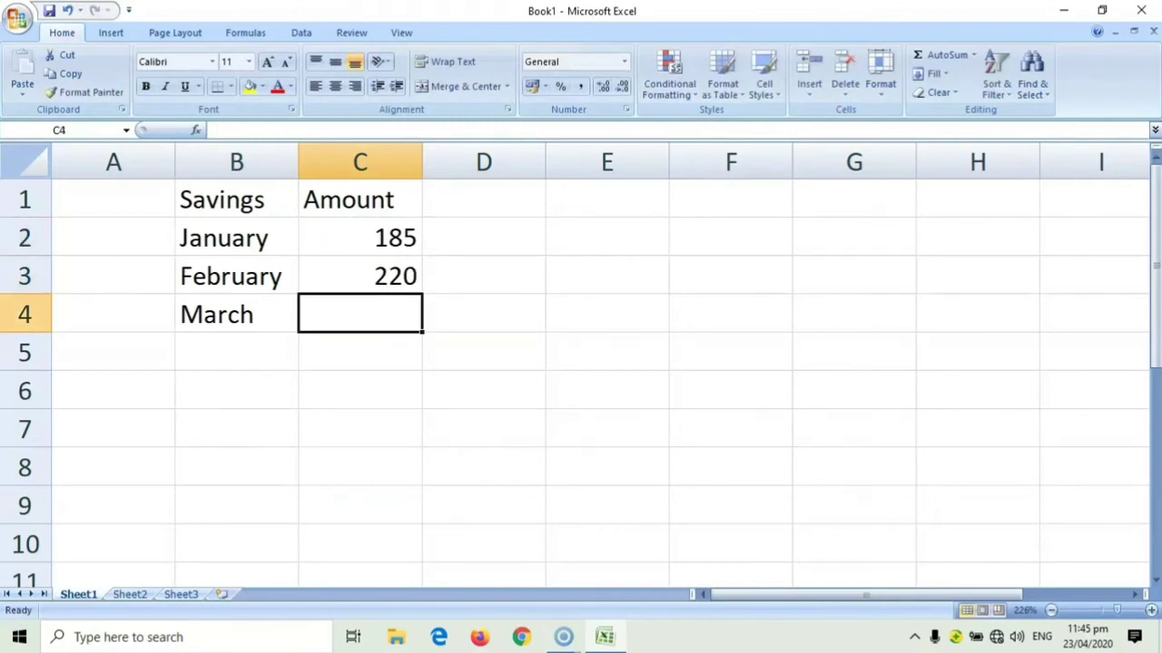
pyautogui.write('165')
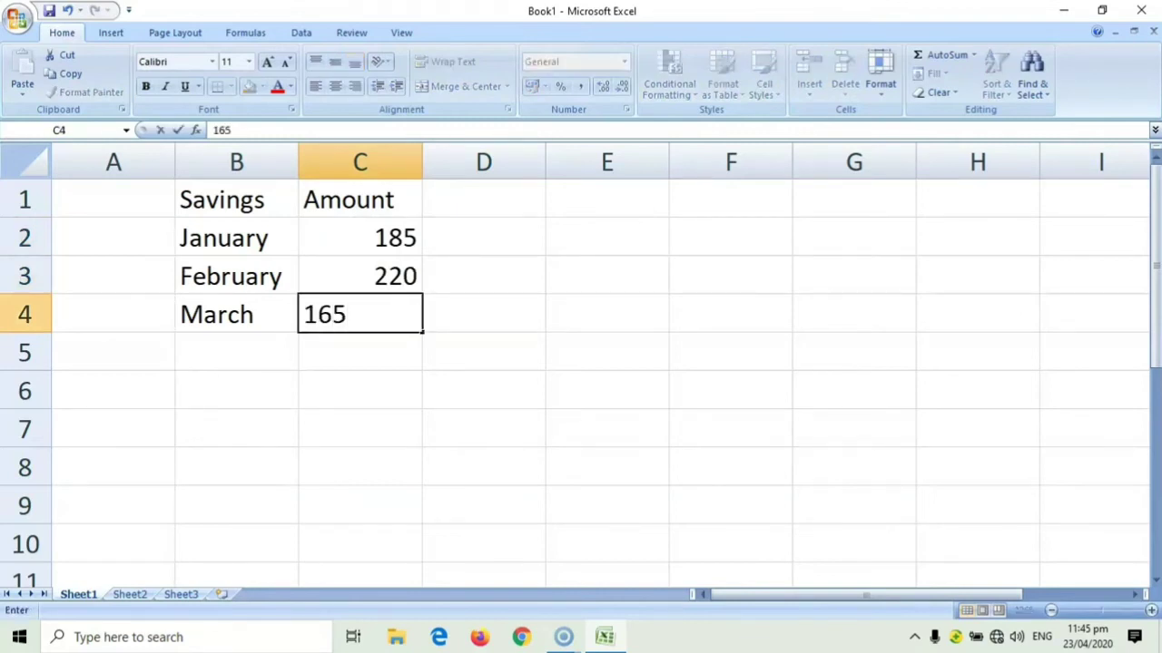
pyautogui.press('Tab')
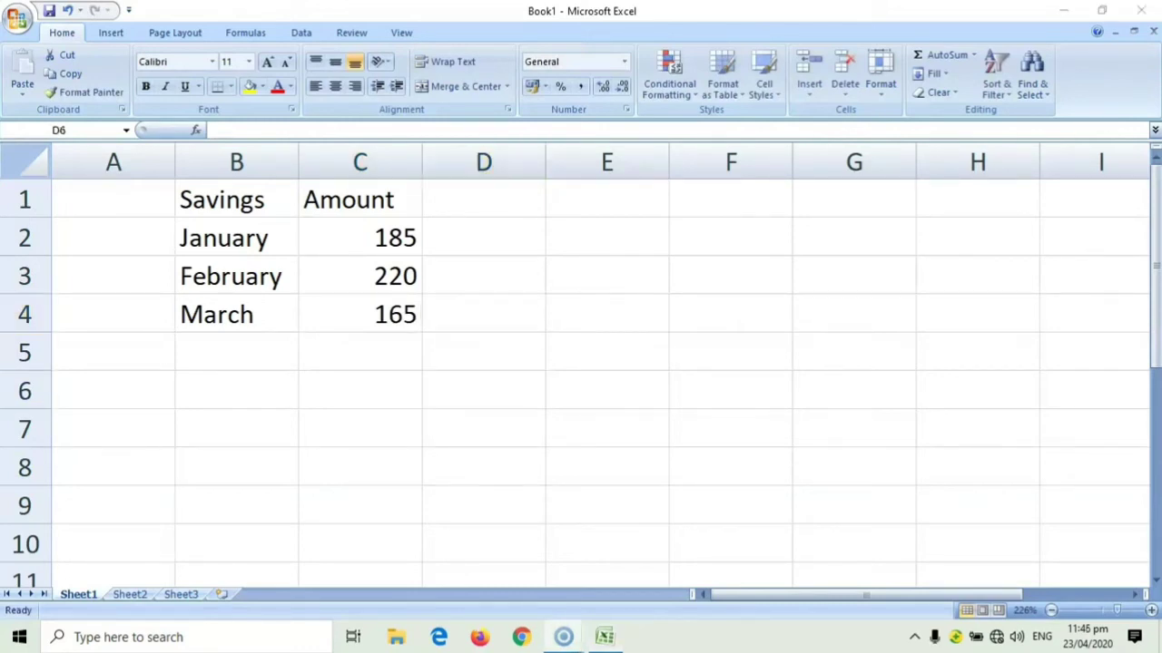
# Format the three monthly amounts in C2:C4 as accounting values with the ₱ English (Philippines) currency
pyautogui.moveTo(360, 238); pyautogui.dragTo(359, 314)
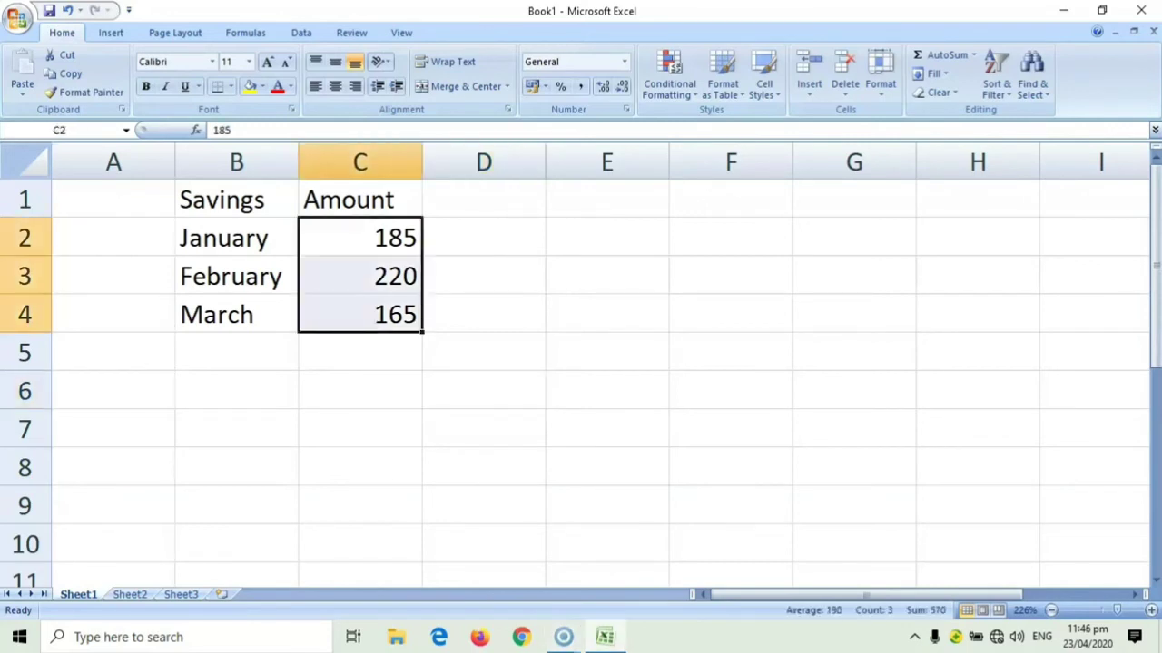
pyautogui.click(546, 86)
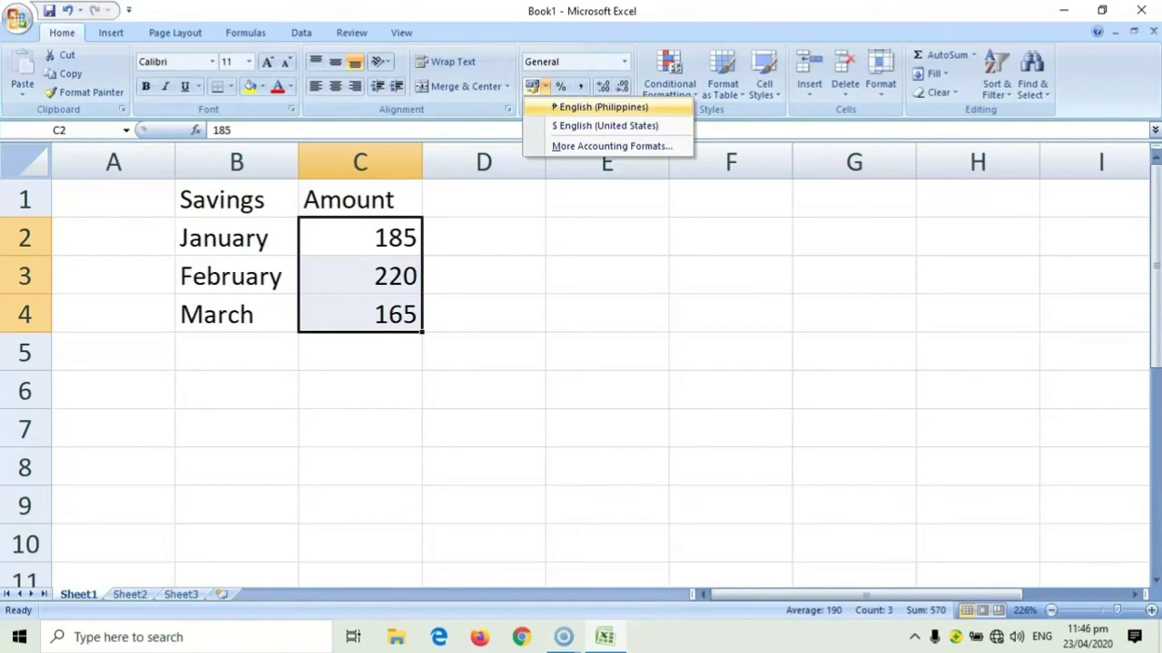
pyautogui.click(599, 107)
pyautogui.click(485, 314)
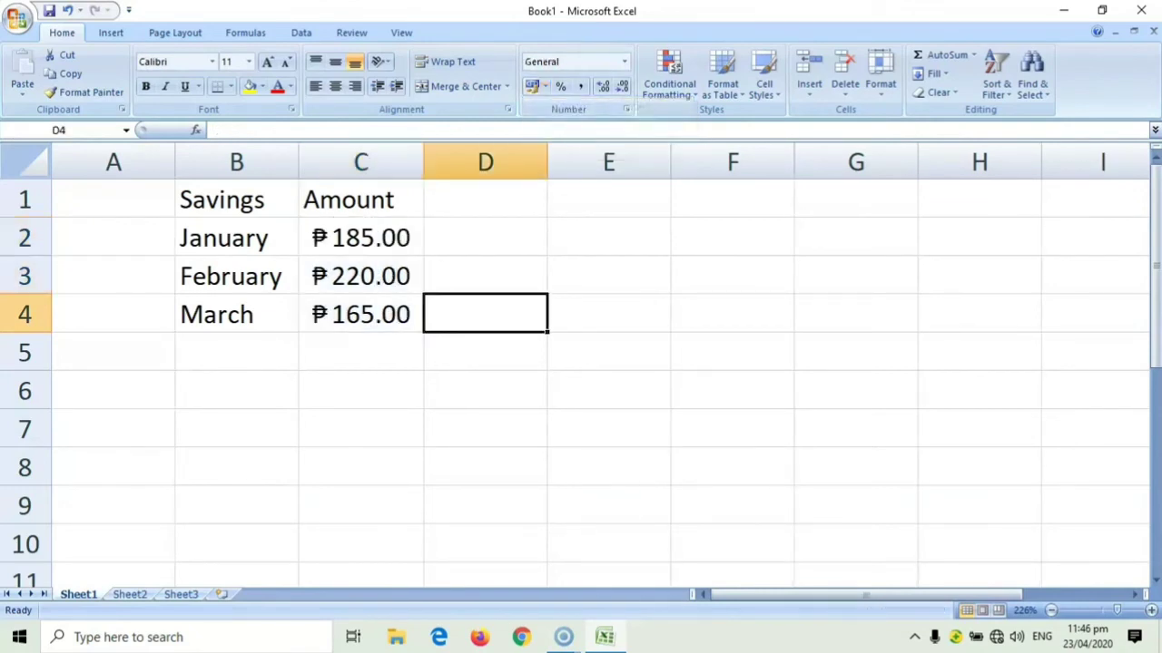
# Enter the label TOTAL in B6, leaving row 5 blank below the months
pyautogui.click(484, 390)
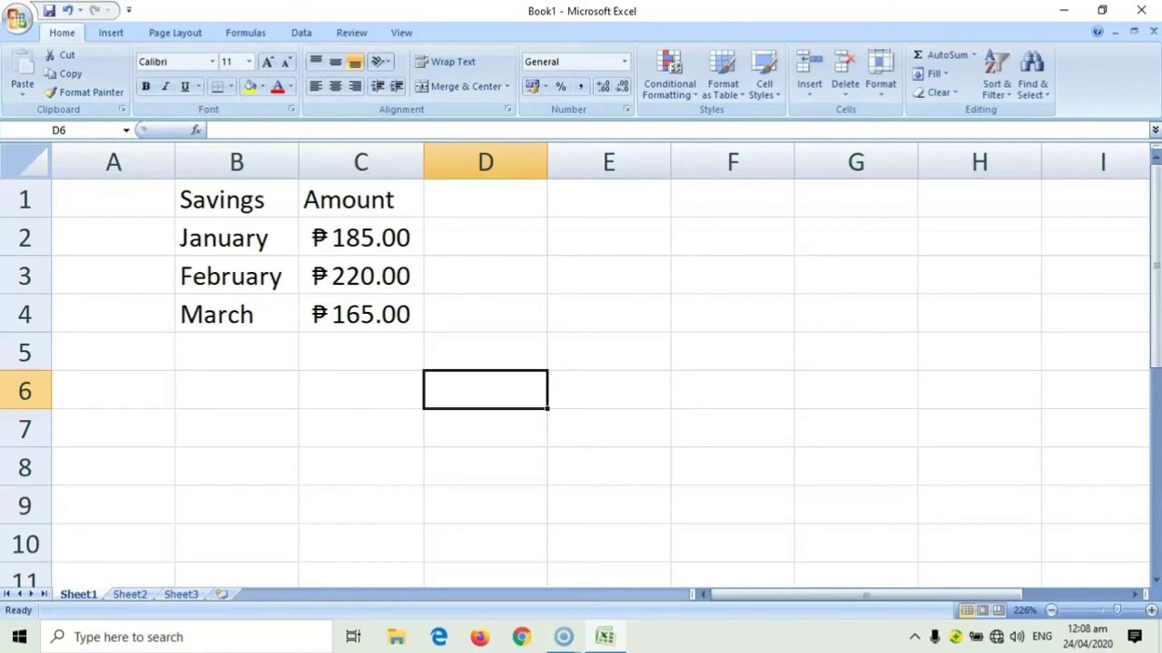
pyautogui.click(237, 390)
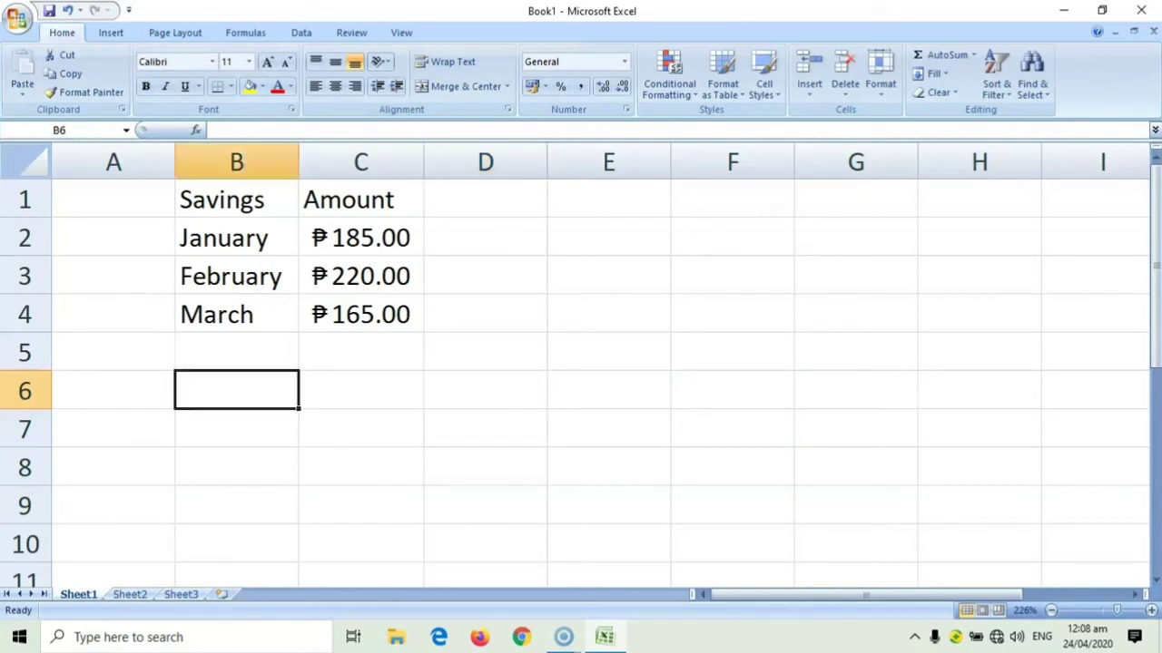
pyautogui.write('TOT')
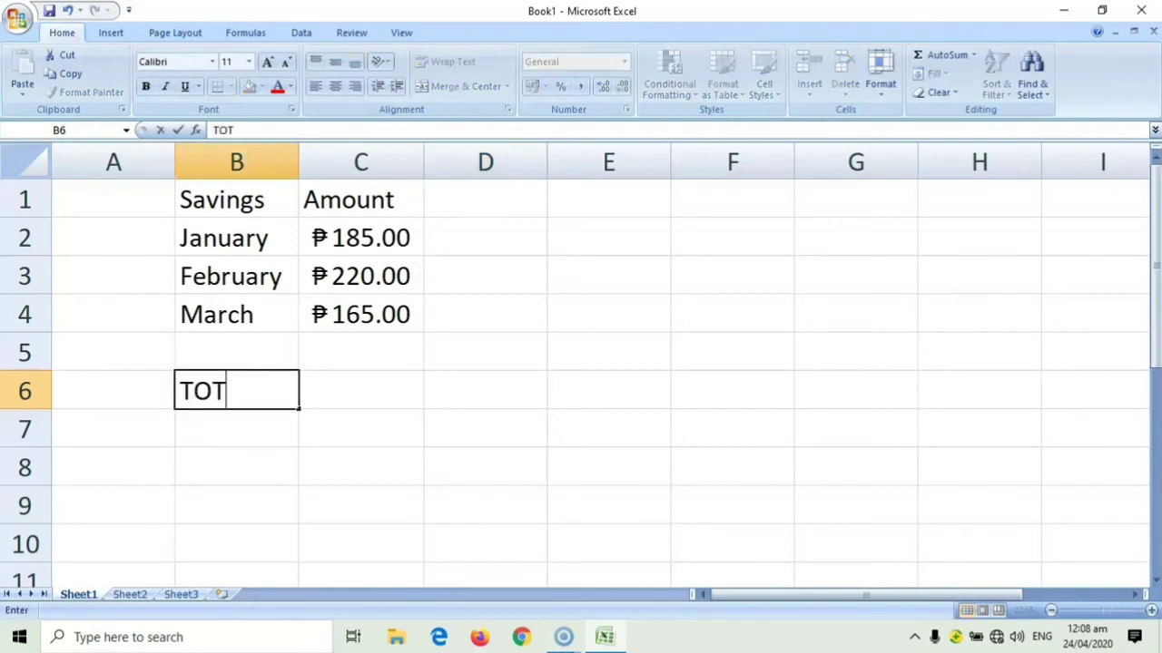
pyautogui.write('AL')
pyautogui.press('Tab')
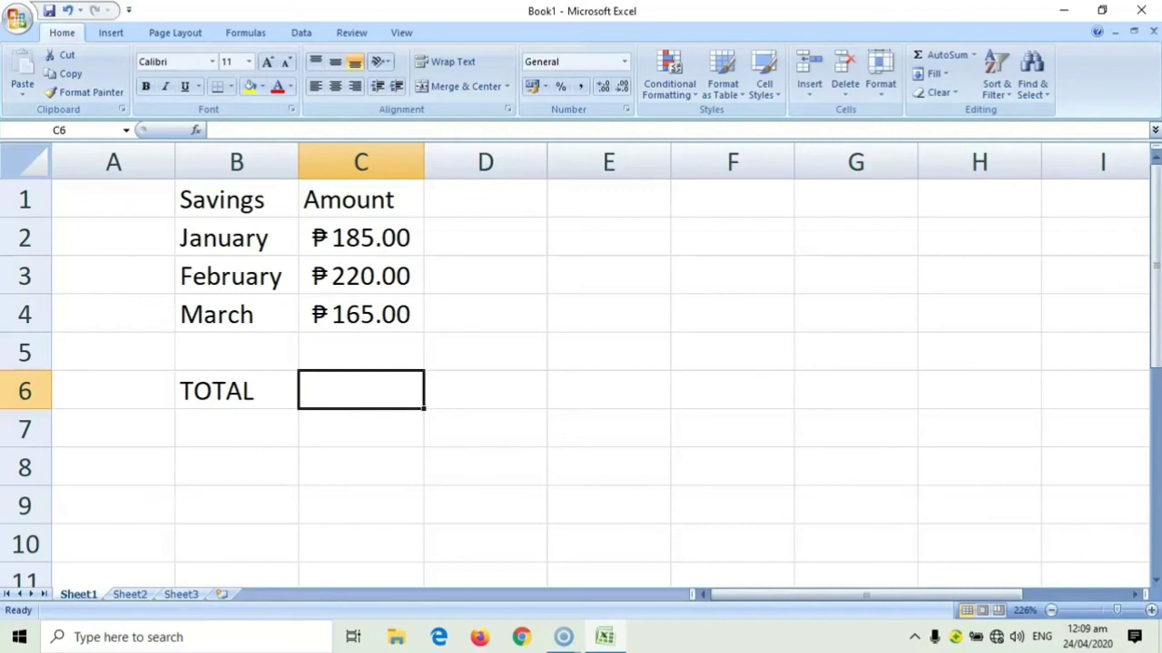
# Add up the monthly amounts in C6 with the formula =SUM(C2:C4)
pyautogui.write('=')
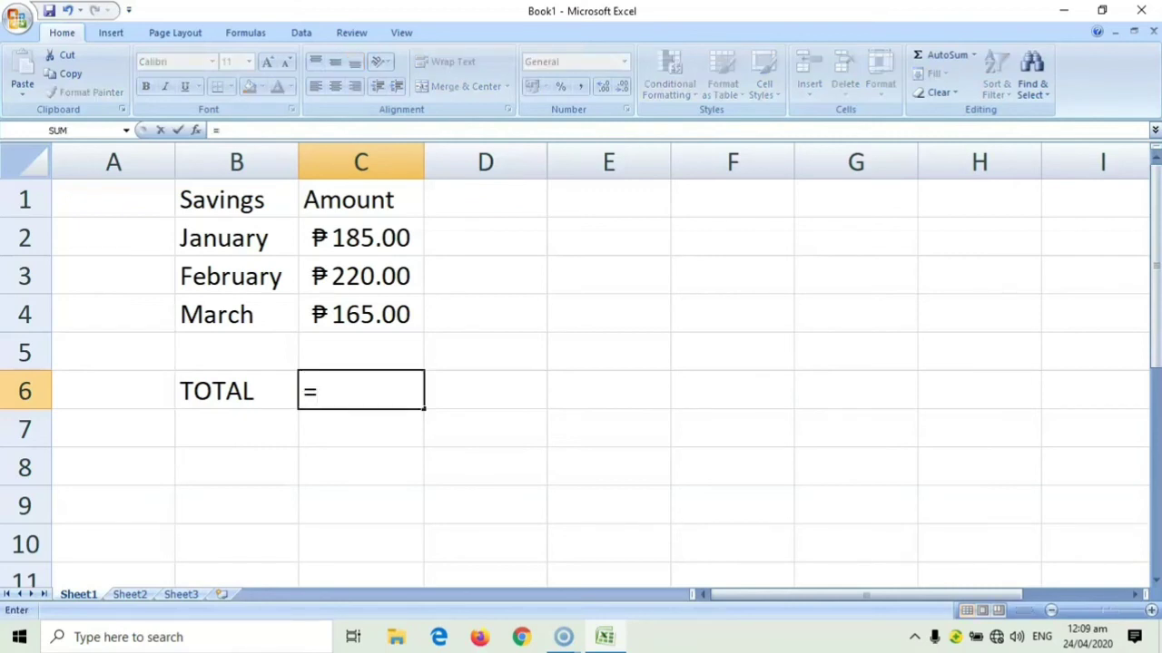
pyautogui.write('sum')
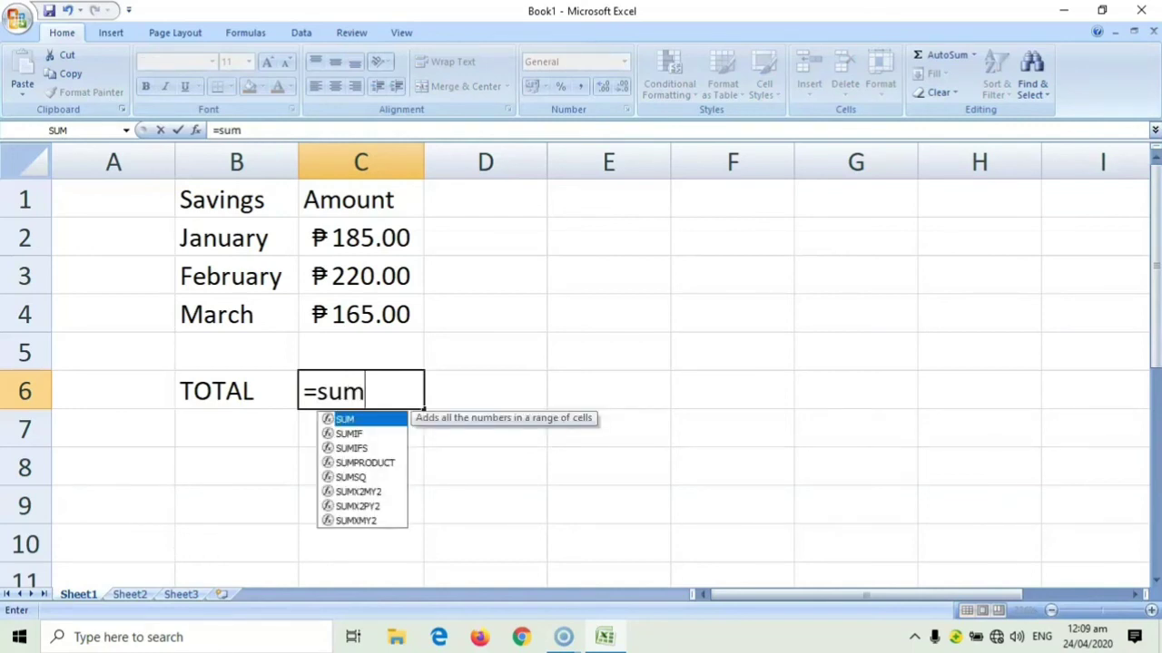
pyautogui.write('(')
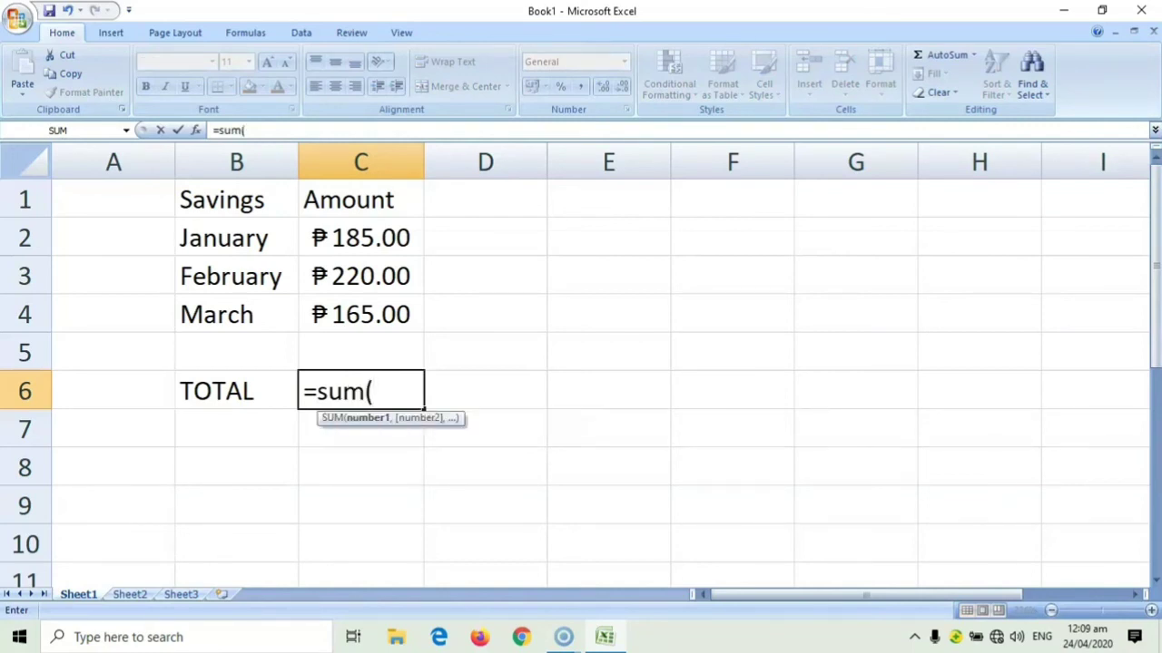
pyautogui.moveTo(361, 237); pyautogui.dragTo(361, 314)
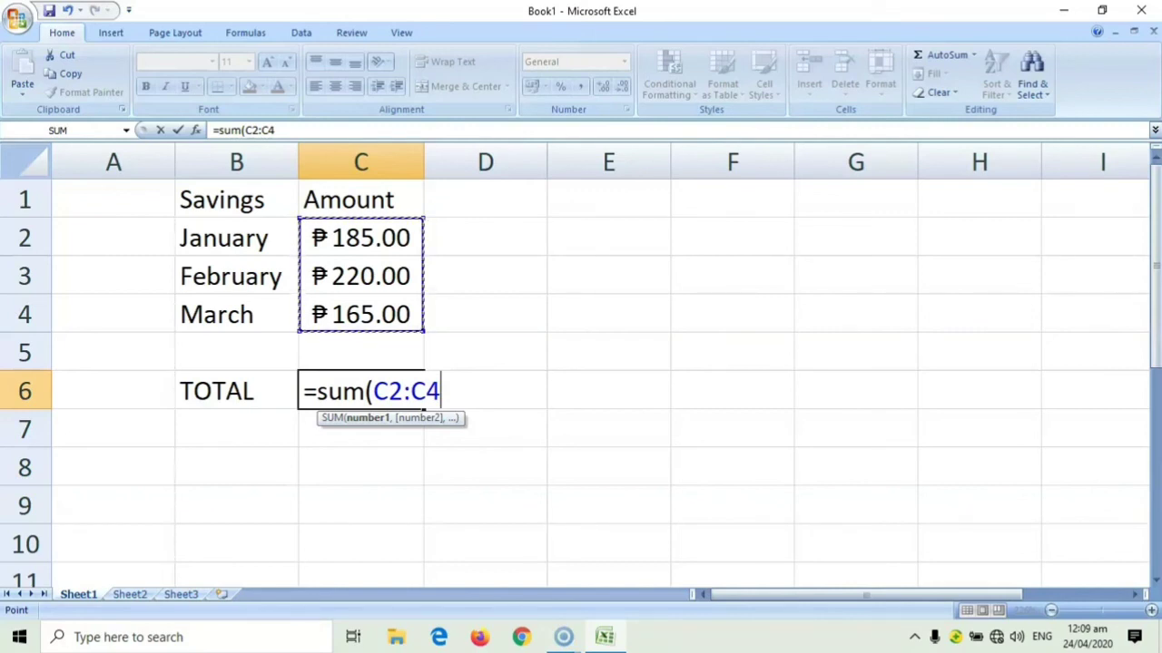
pyautogui.write(')')
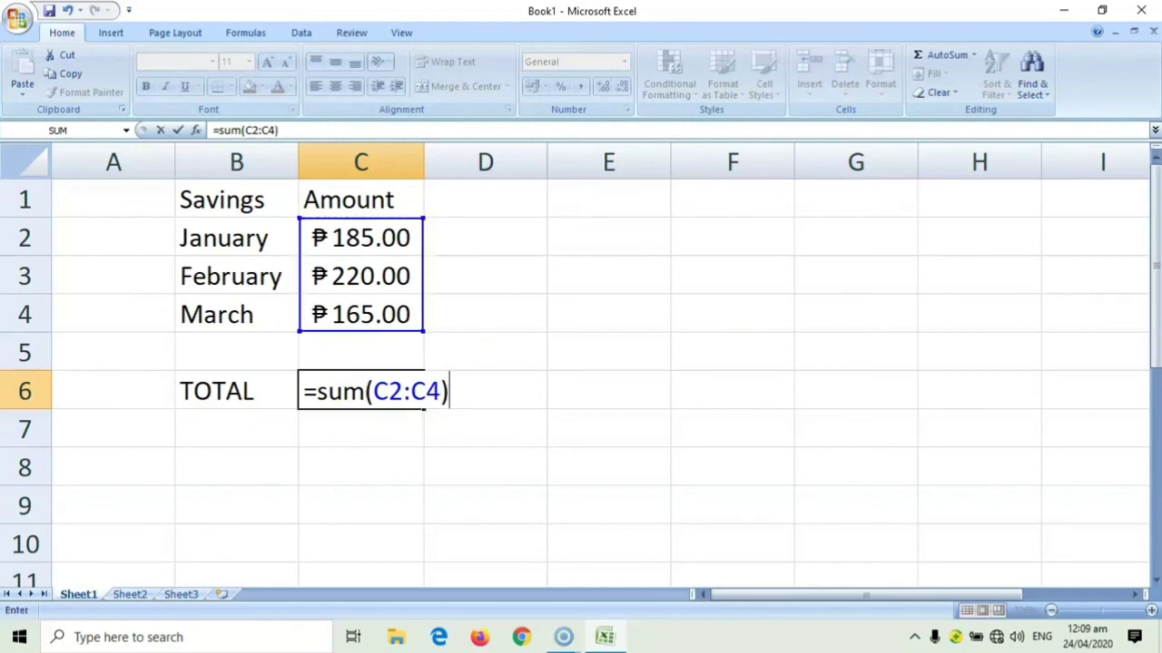
pyautogui.press('Return')
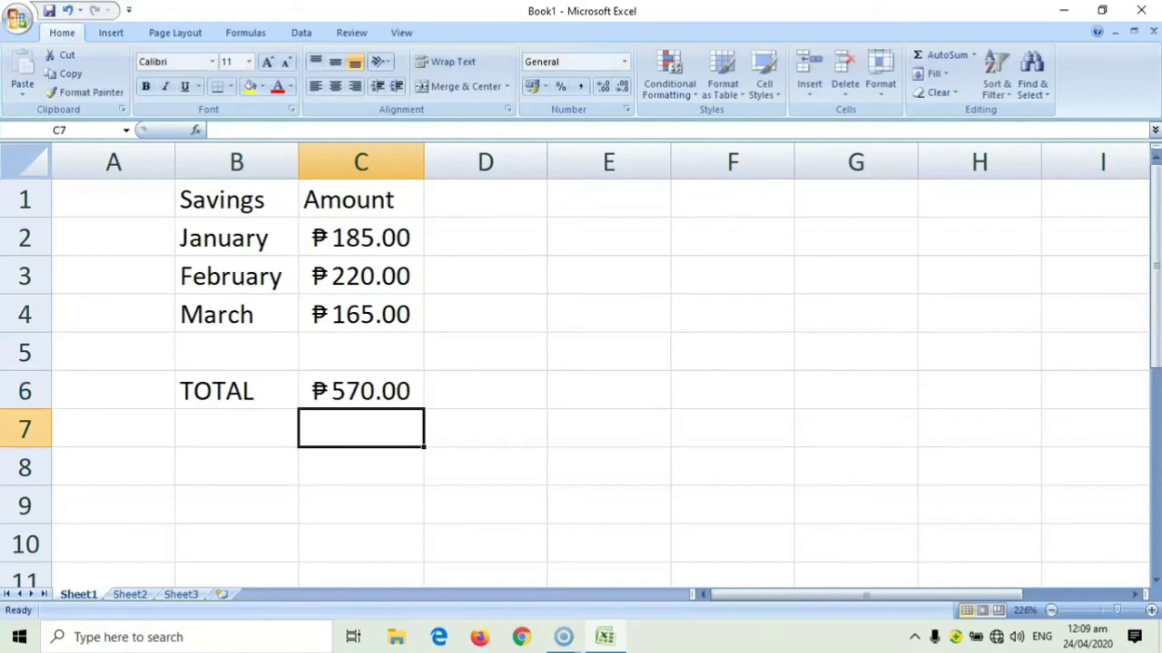
pyautogui.click(360, 391)
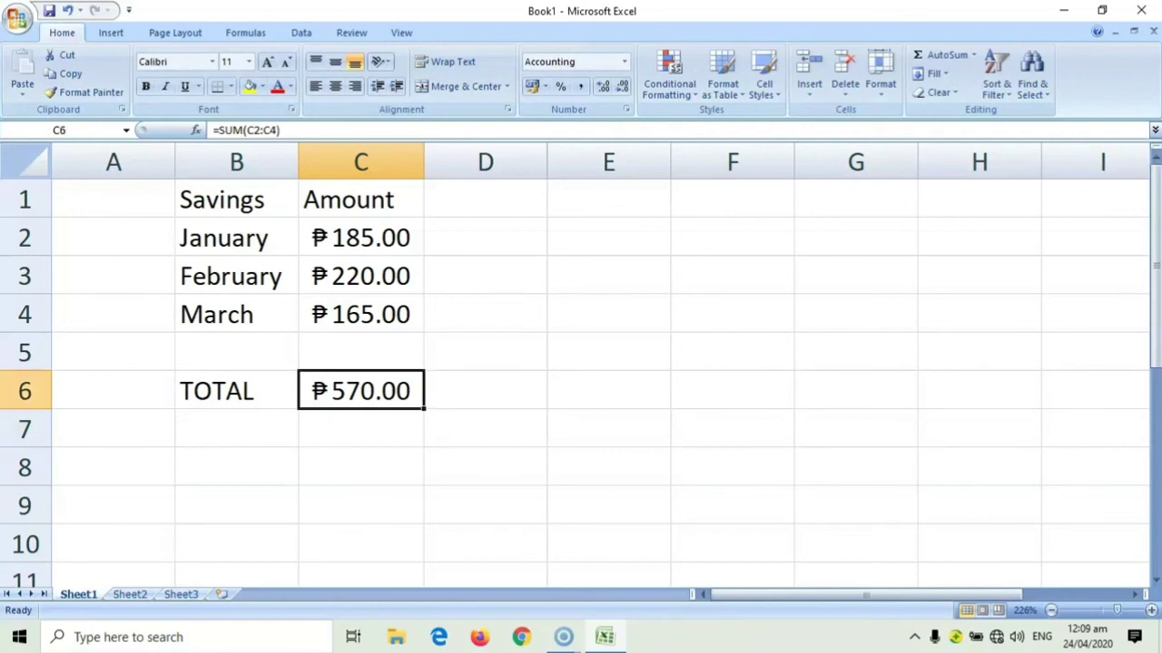
# Change the February amount in C3 to 190 and the March amount in C4 to 200
pyautogui.click(360, 276)
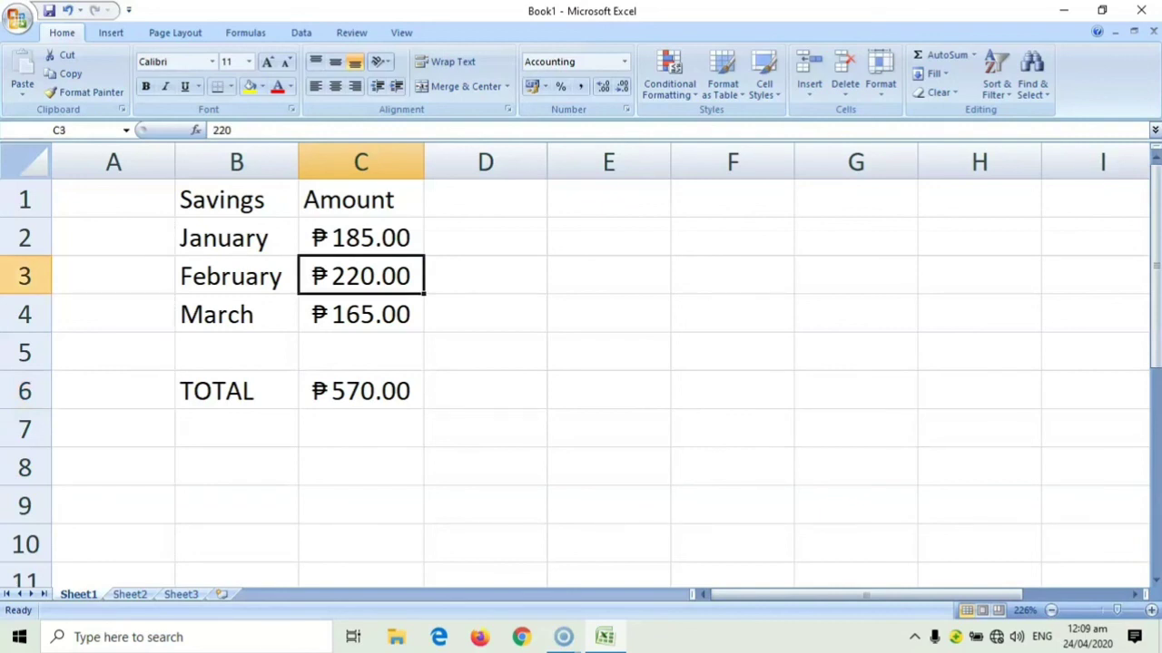
pyautogui.write('190')
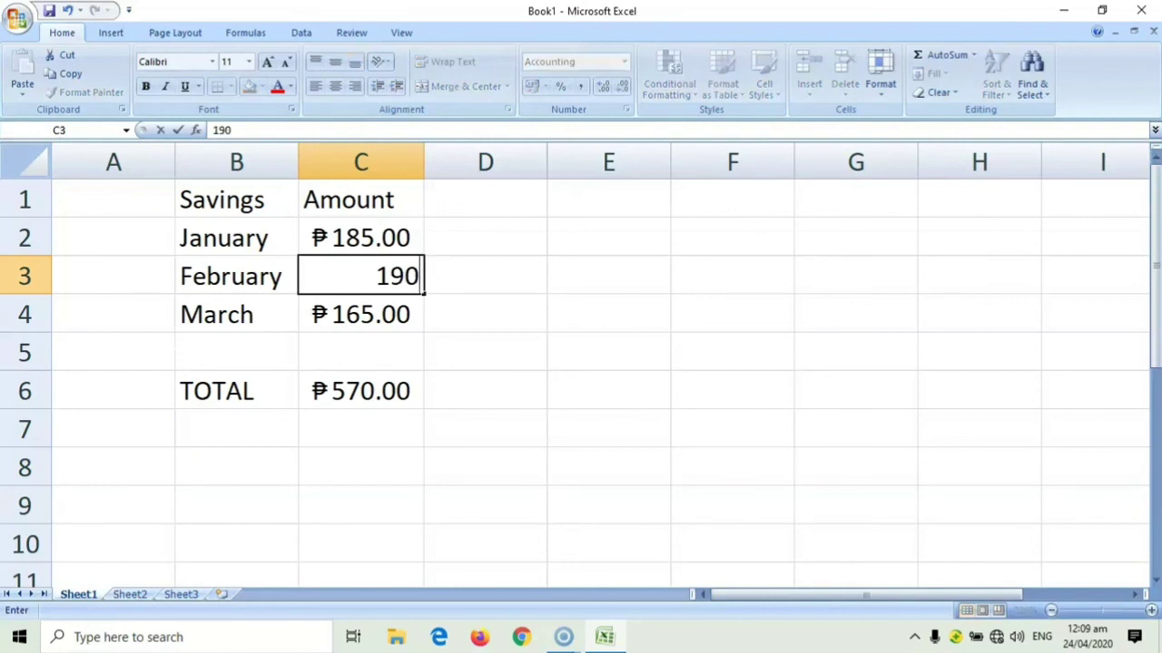
pyautogui.press('Return')
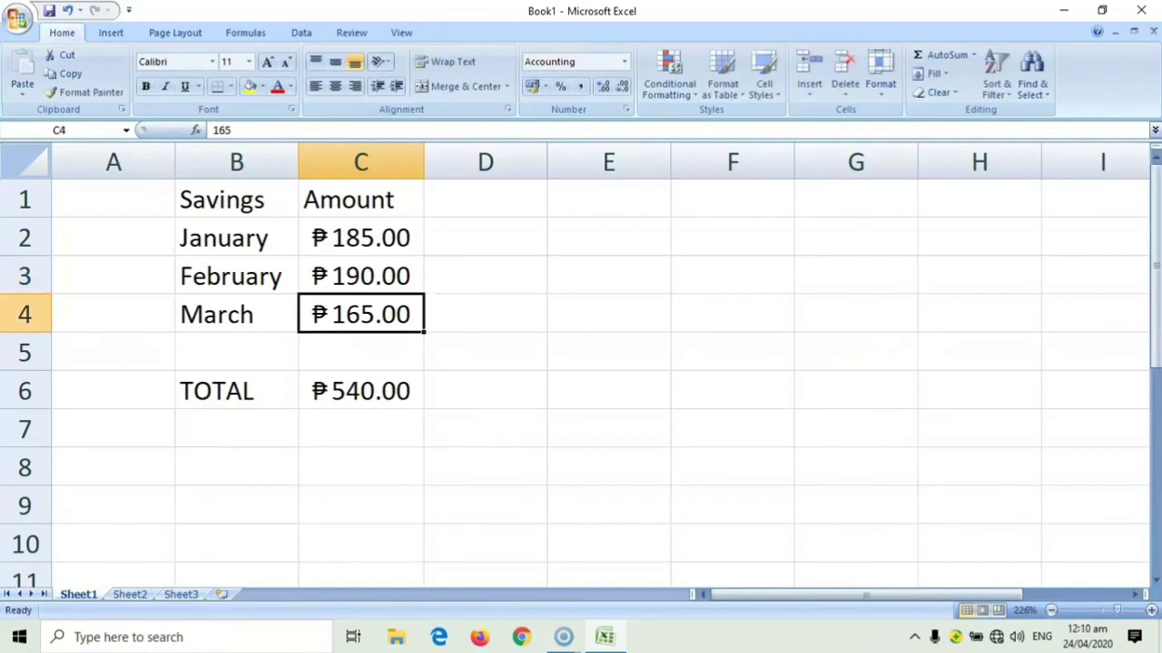
pyautogui.write('200')
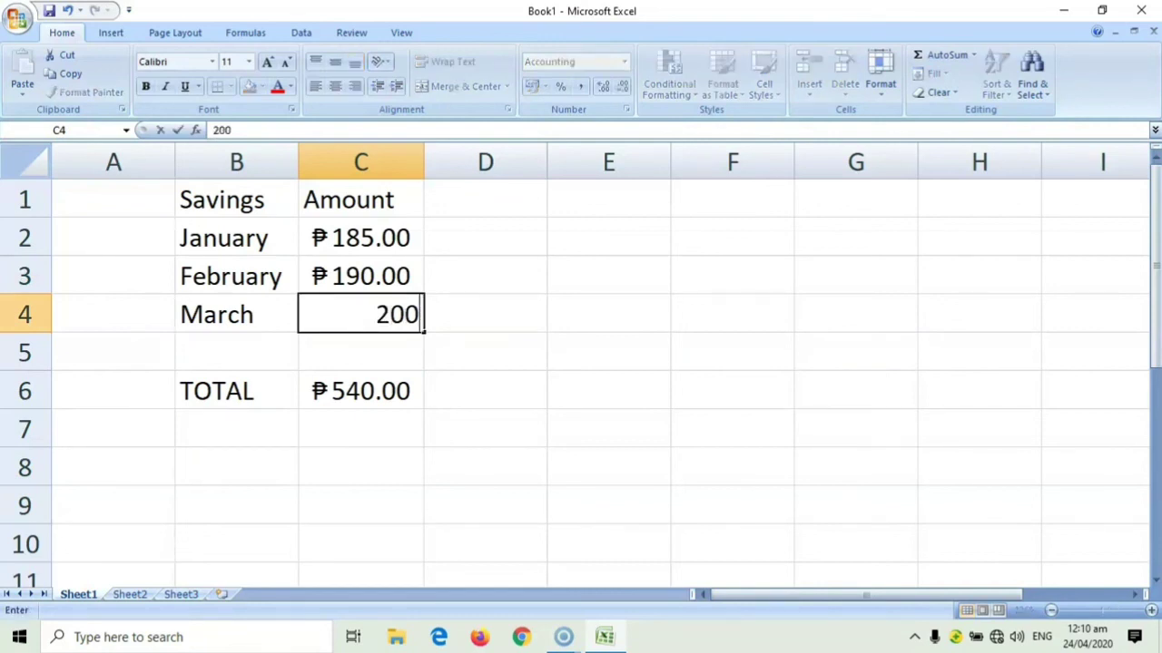
pyautogui.press('Return')
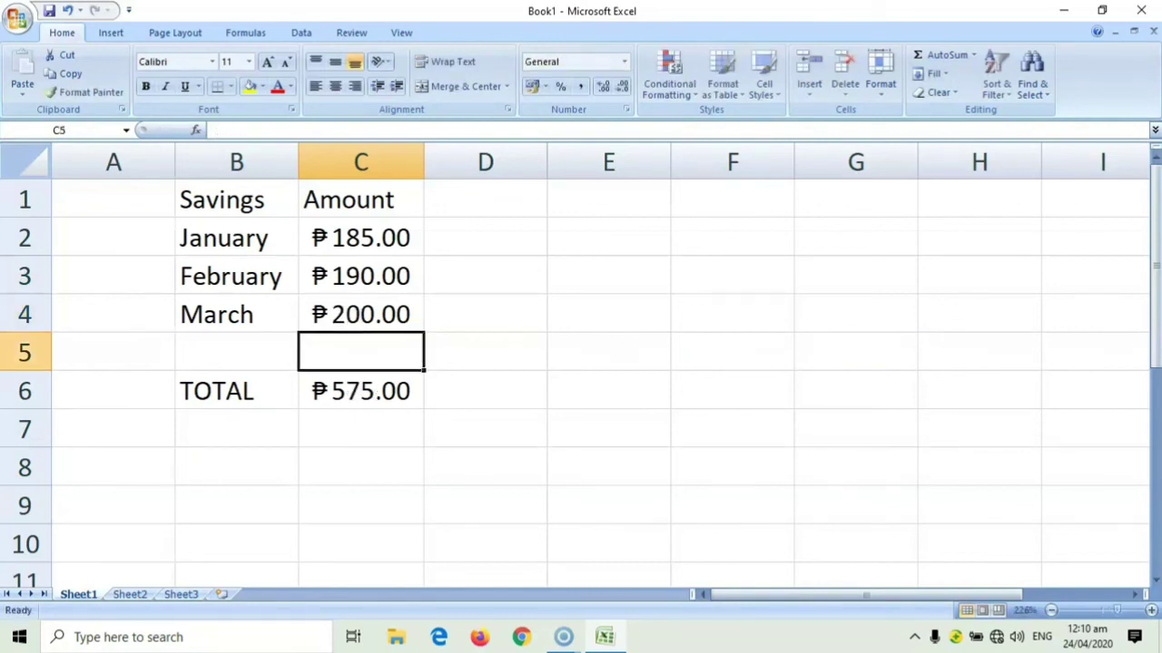